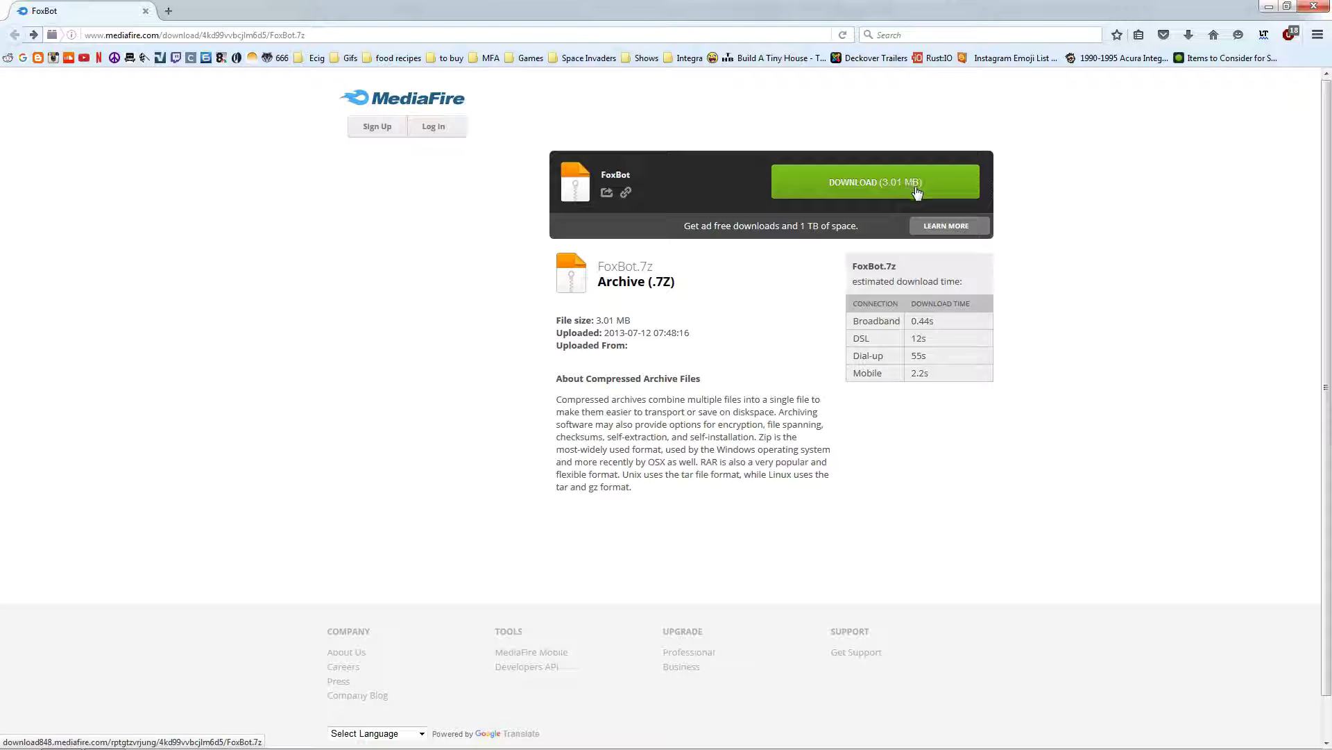
Step: Save FoxBot.7z from MediaFire and open it from Firefox's recent downloads list
click(909, 194)
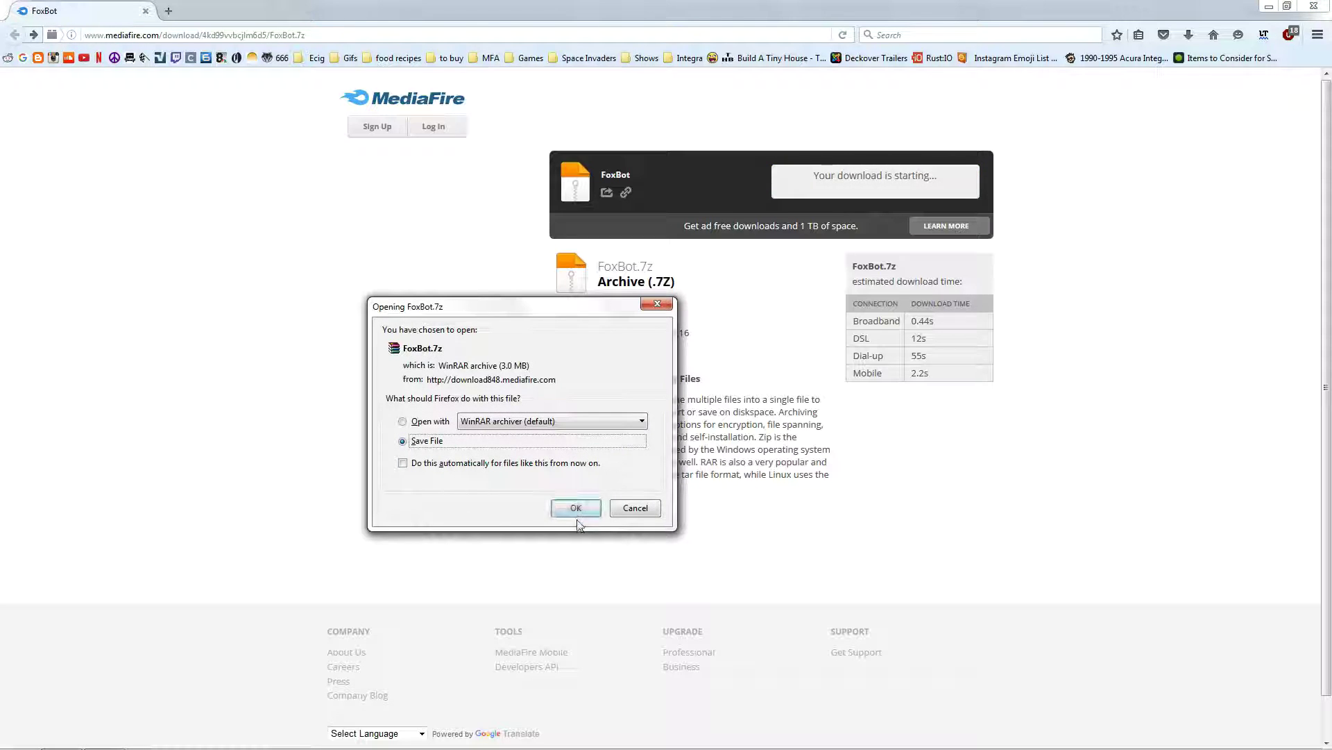
click(576, 508)
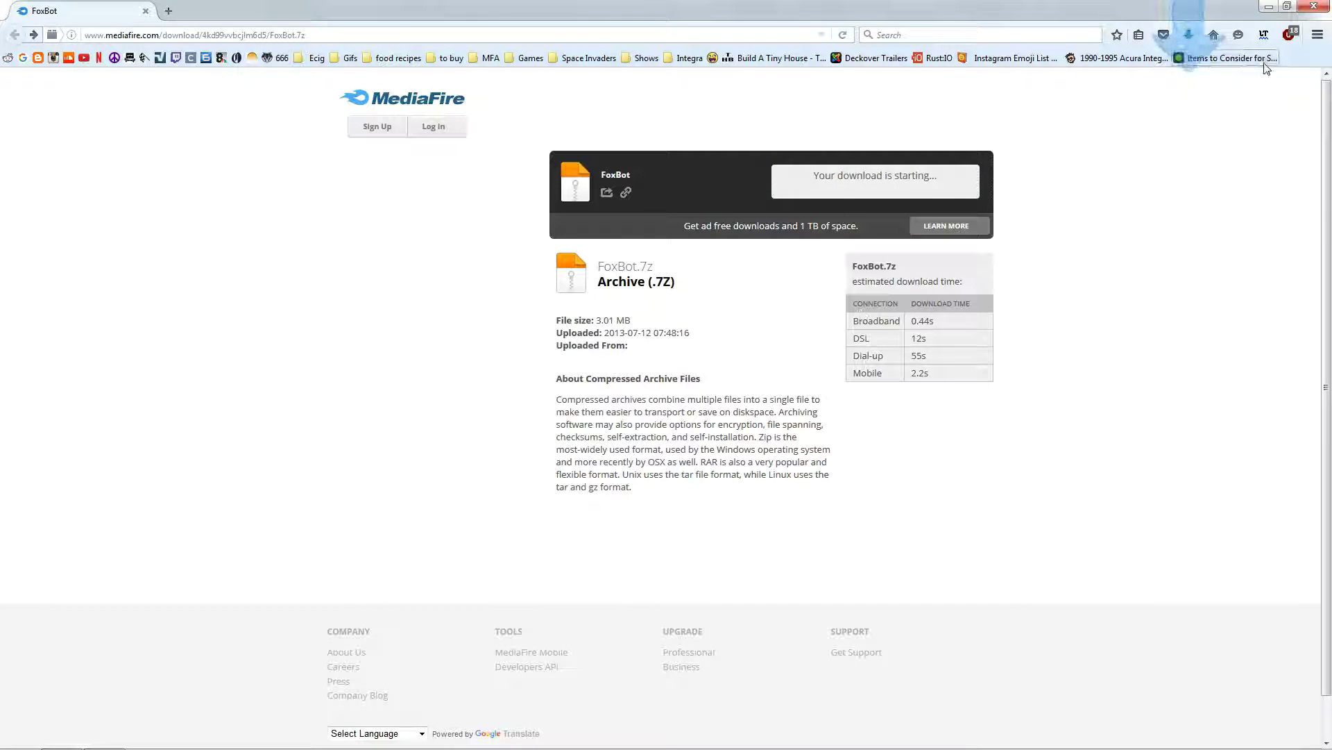
click(1186, 34)
Step: Extract the FoxBot folder to the desktop and run setup.exe with admin approval
click(1026, 85)
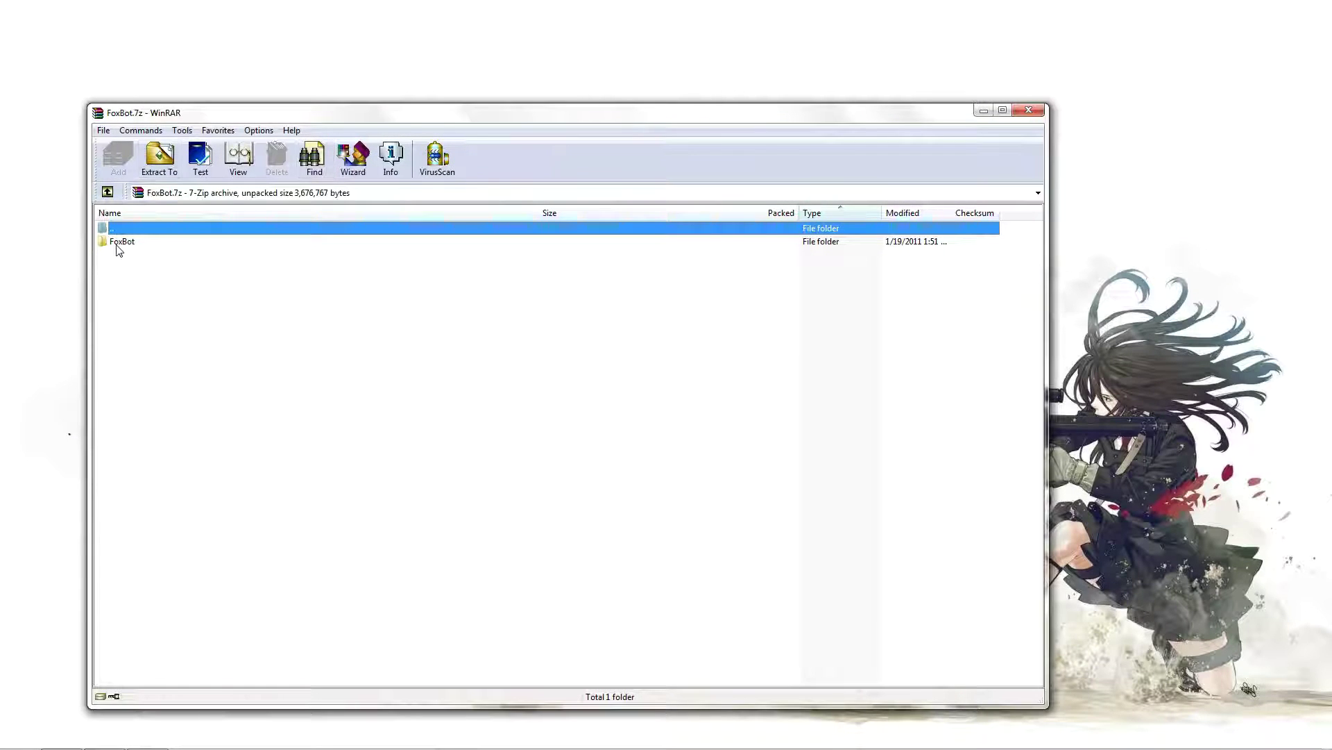
mouse_move(120, 242)
mouse_down()
mouse_move(112, 79)
mouse_move(78, 52)
mouse_up()
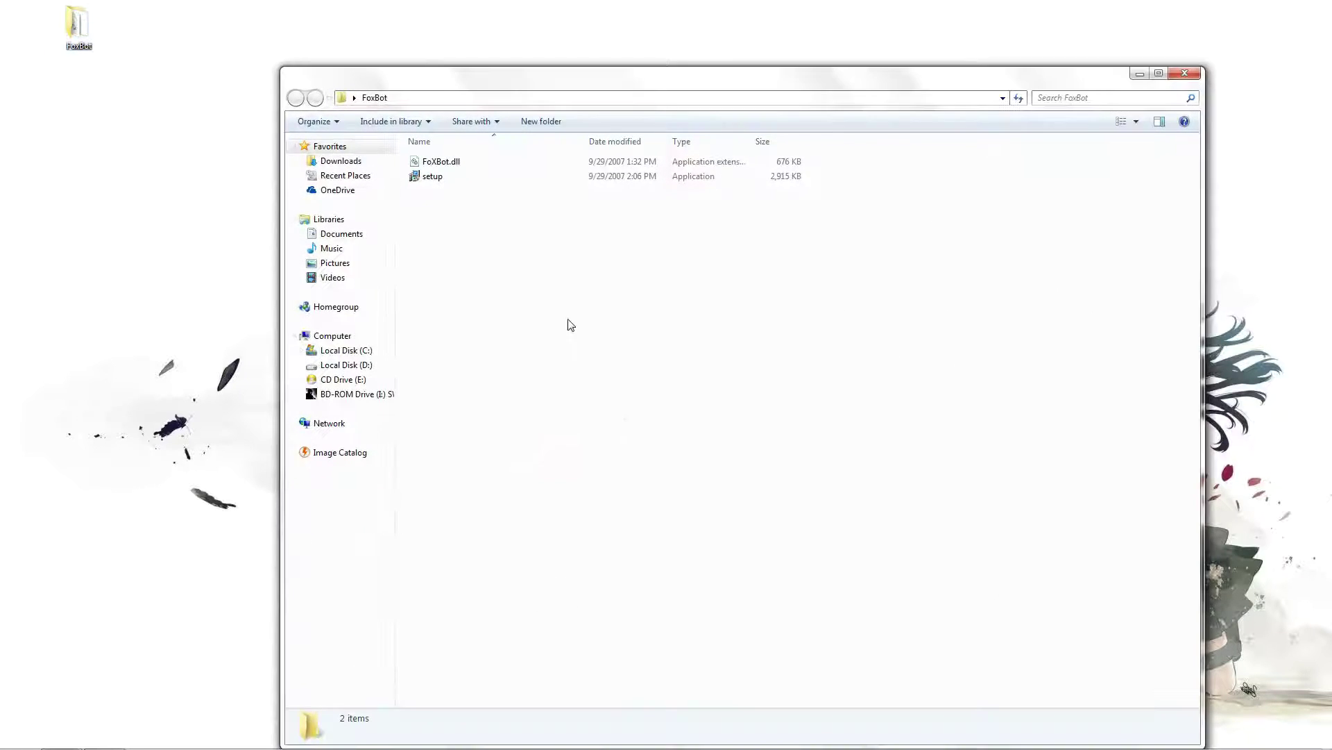
double_click(427, 178)
click(802, 449)
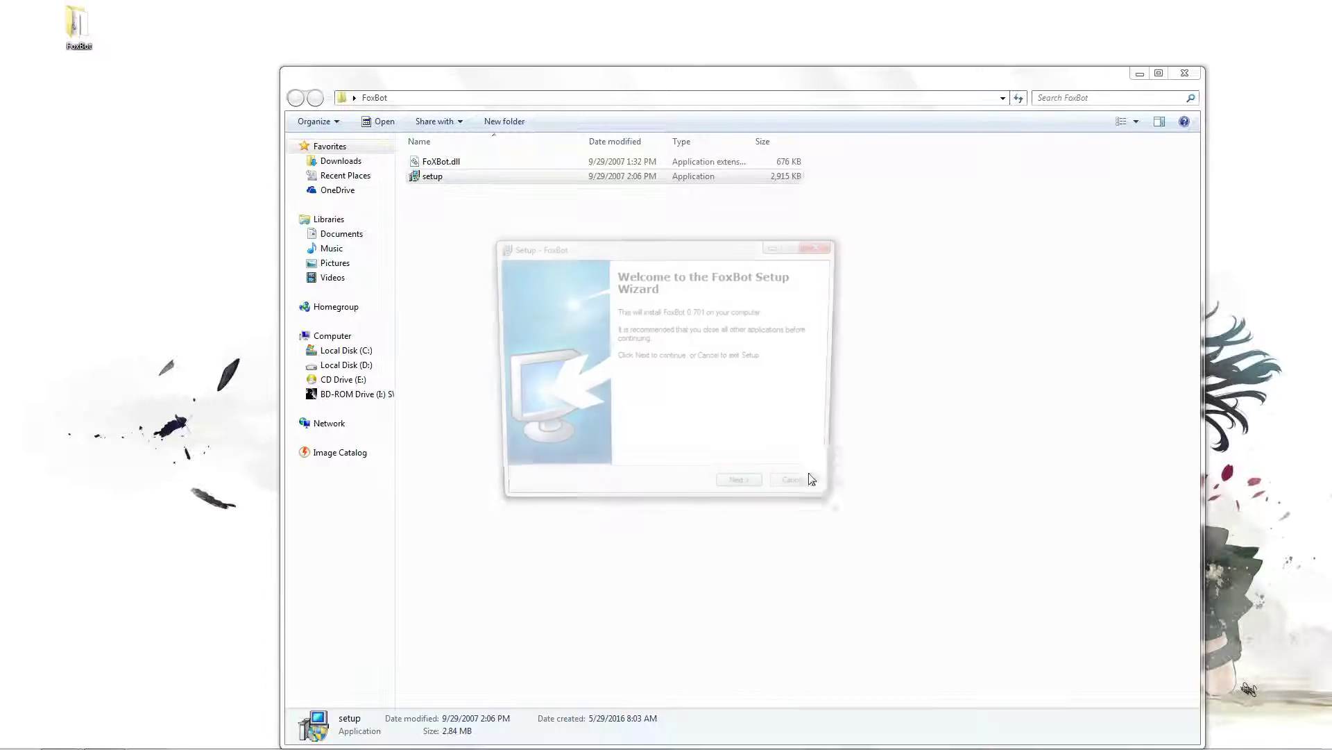
Step: Accept the FoxBot license agreement and continue to the install location page
click(759, 496)
click(526, 450)
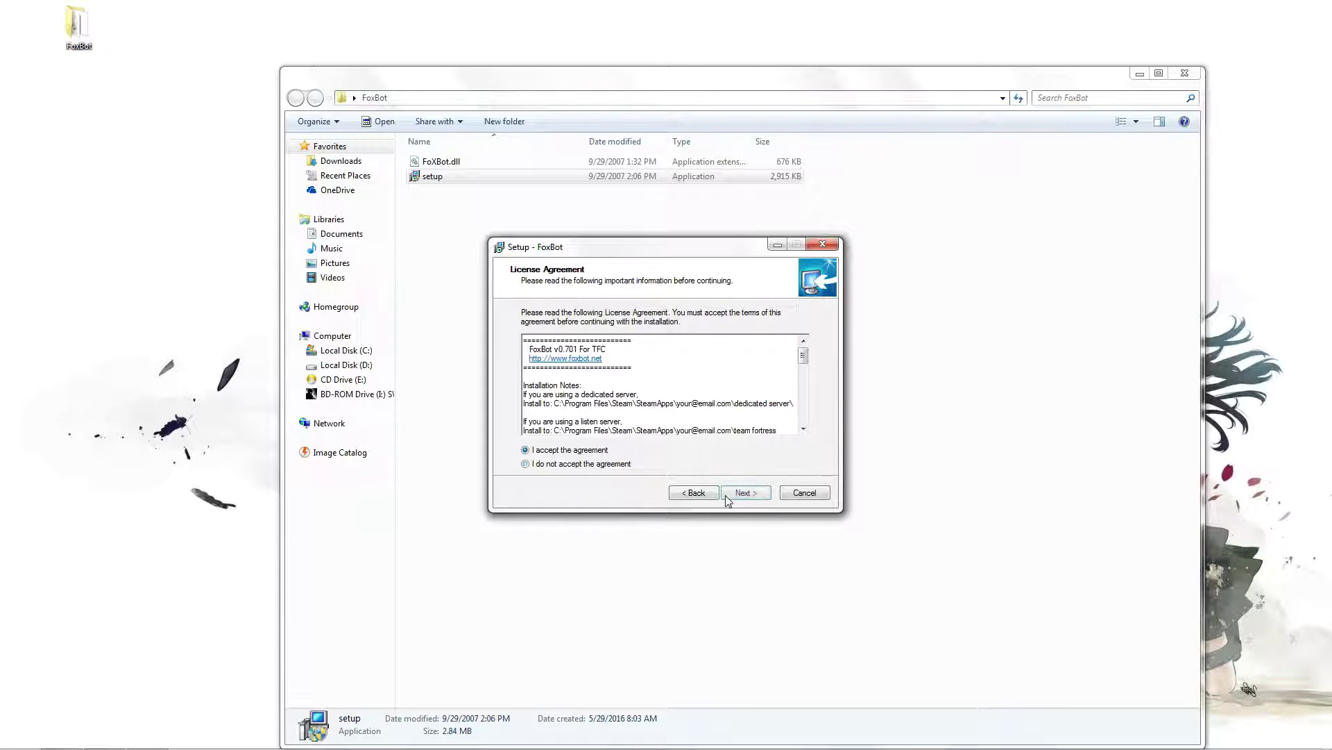
click(746, 492)
Step: Browse to D:\Steam\steamapps\common\Half-Life in the folder picker
click(784, 364)
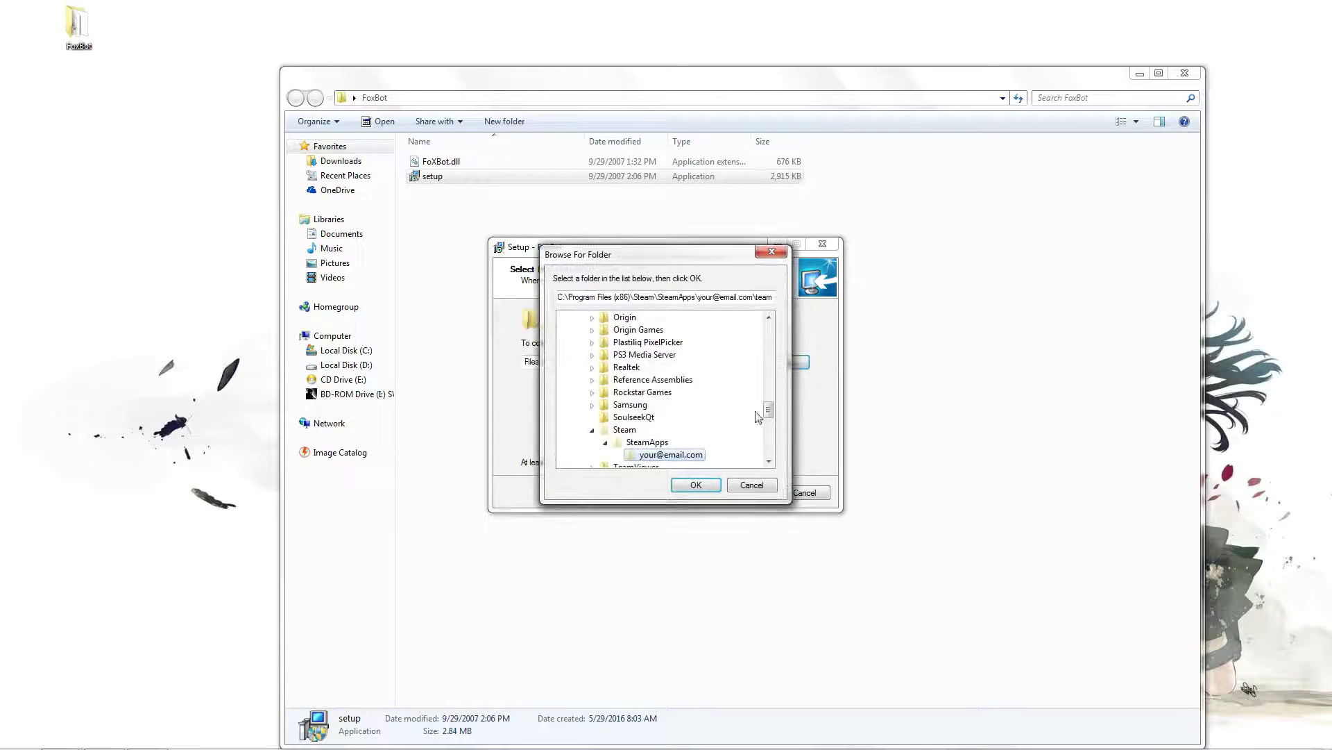
scroll(600, 434, down, 3)
click(567, 418)
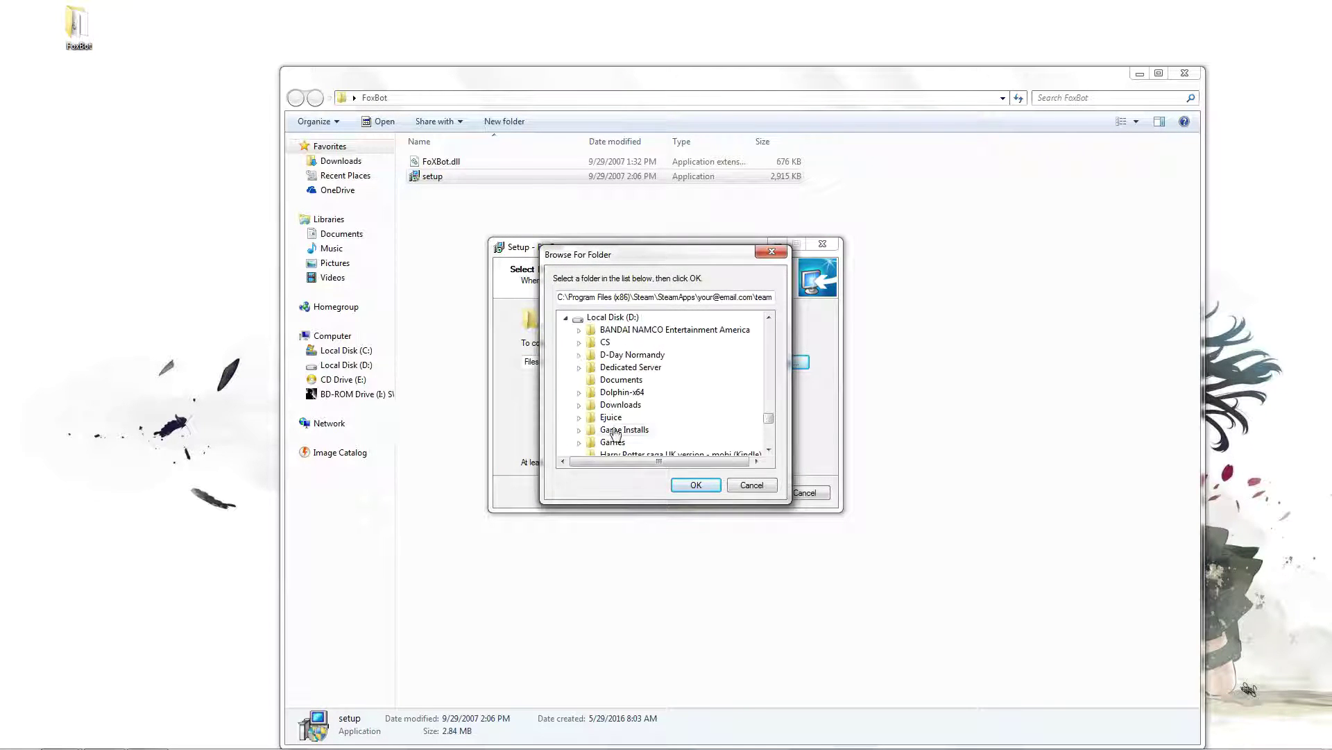
scroll(625, 416, down, 3)
scroll(626, 417, down, 2)
click(579, 393)
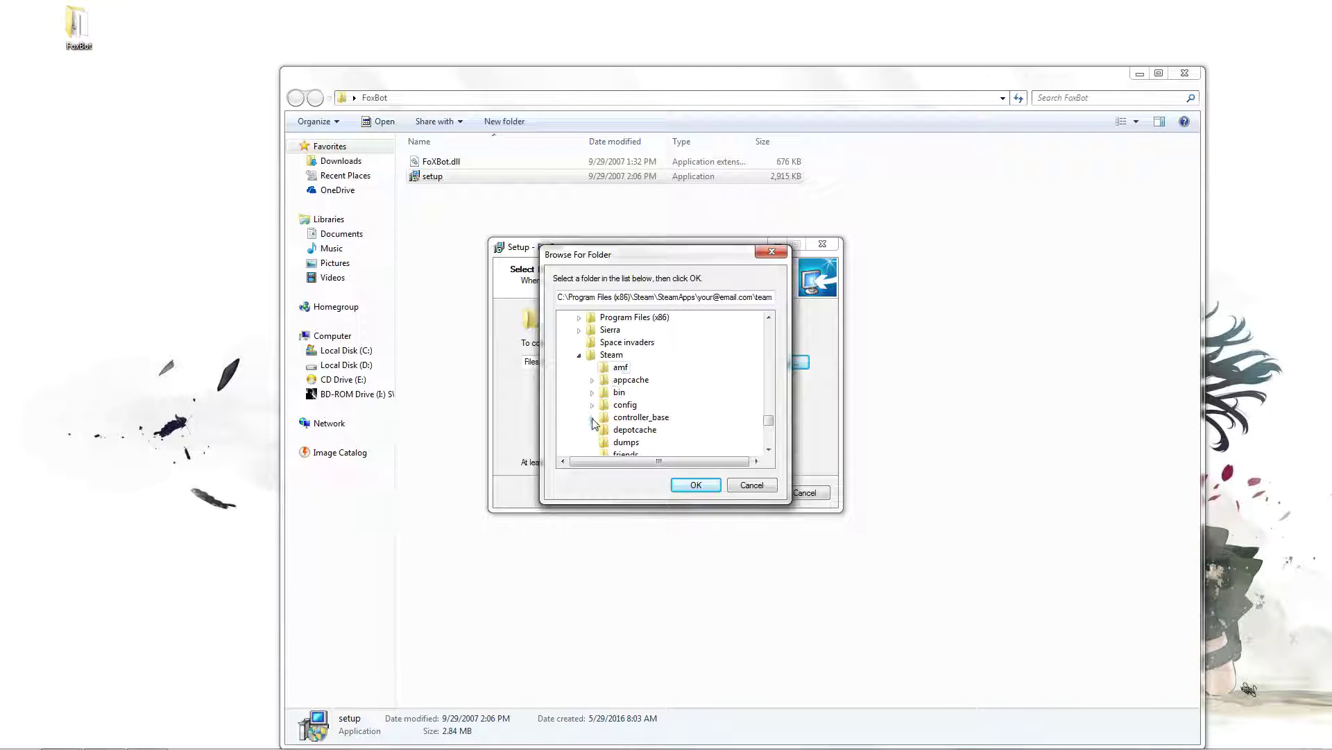
scroll(591, 407, down, 3)
scroll(591, 430, down, 3)
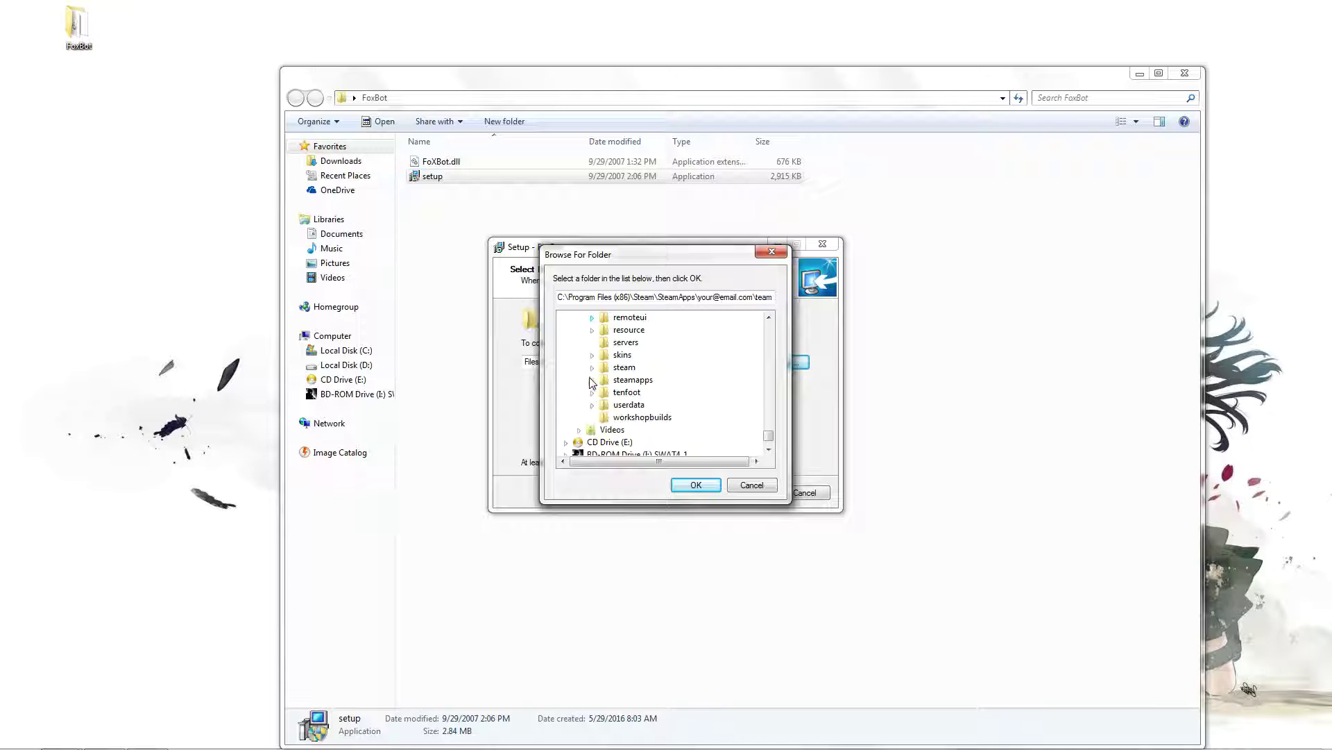
click(591, 379)
click(618, 393)
scroll(640, 422, down, 3)
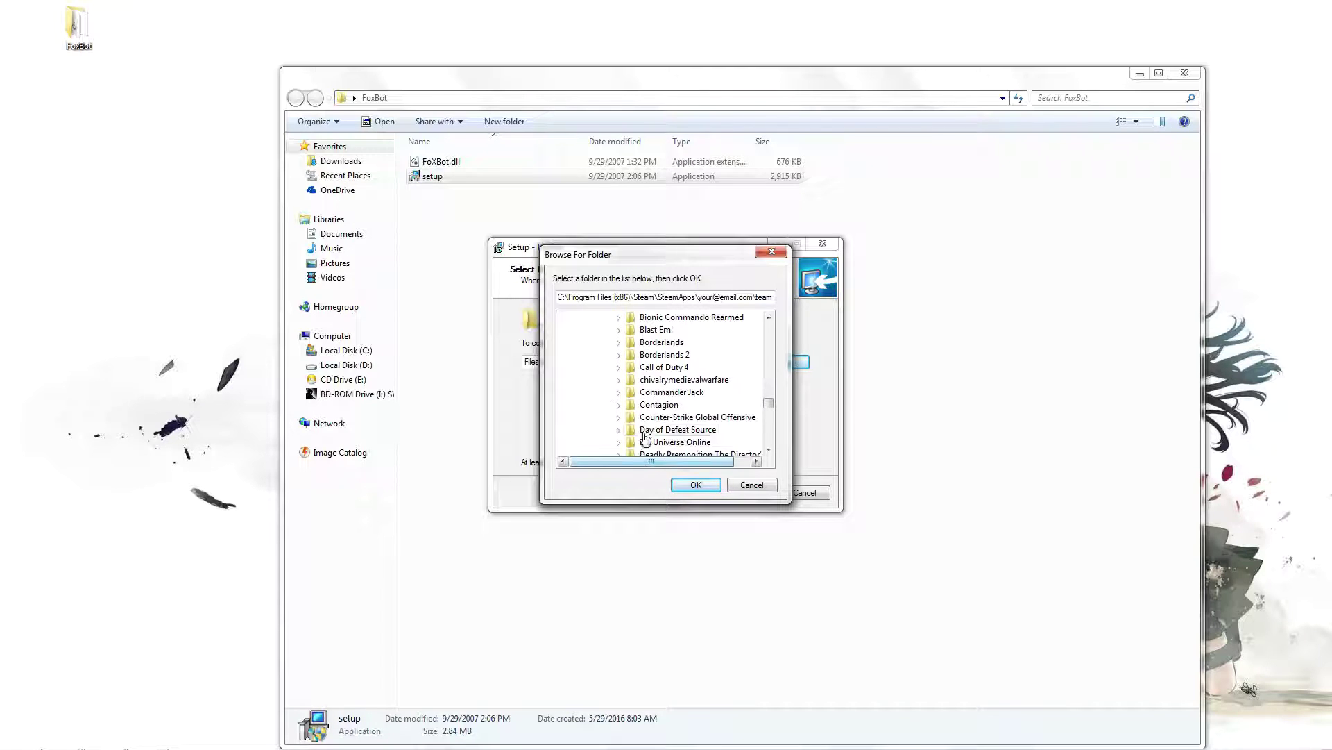
scroll(645, 439, down, 4)
scroll(661, 441, down, 1)
click(663, 417)
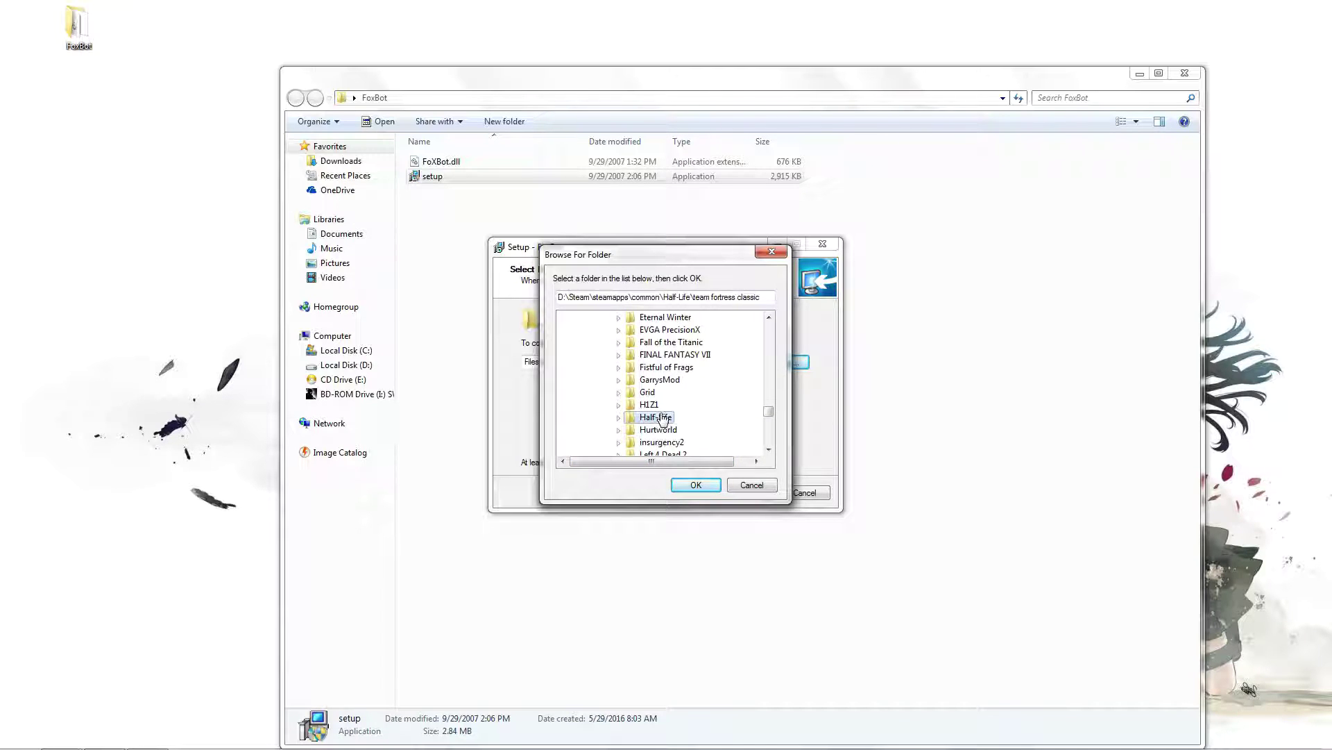
Step: Remove '\team fortress classic' from the path and confirm the Half-Life folder
drag(690, 299, 1107, 305)
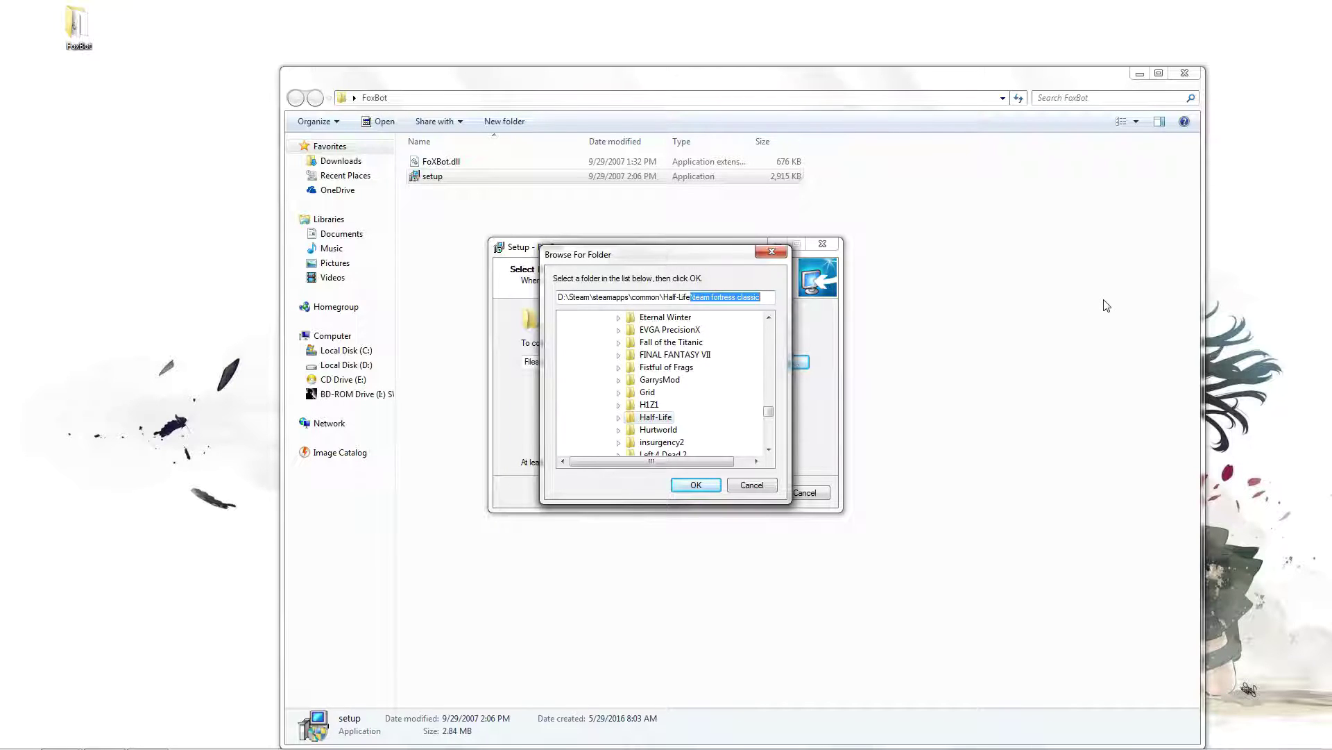
key(BackSpace)
drag(691, 298, 560, 299)
click(744, 298)
key(ctrl+a)
click(697, 299)
click(697, 487)
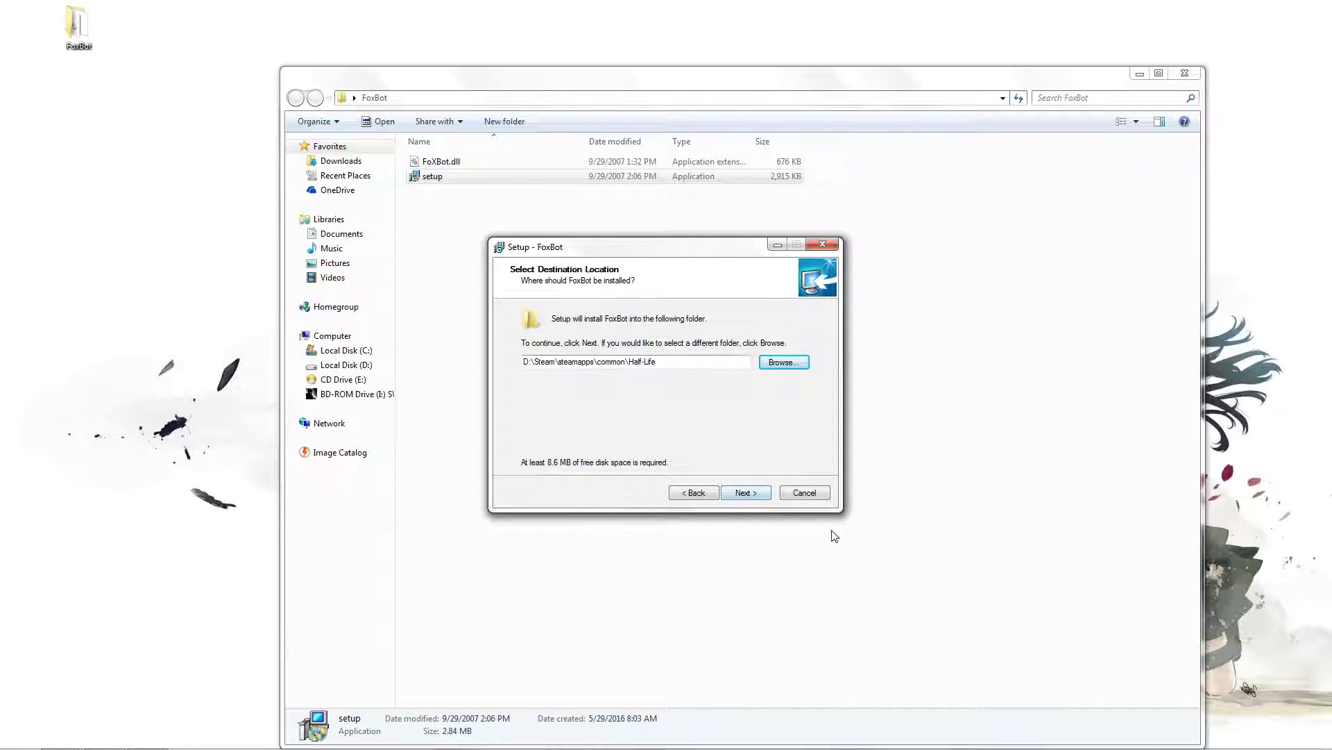
Step: Approve installing into the existing Half-Life folder, install FoxBot, and finish the wizard
click(749, 493)
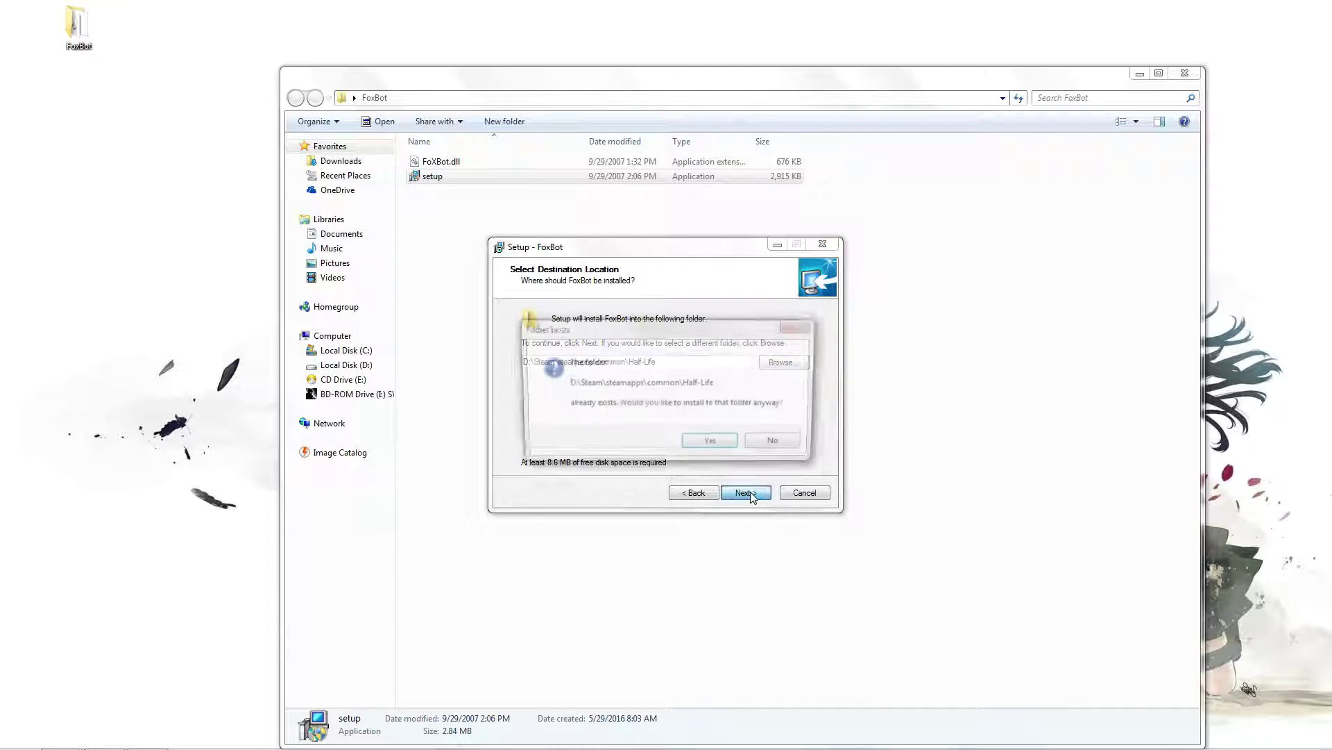
click(733, 452)
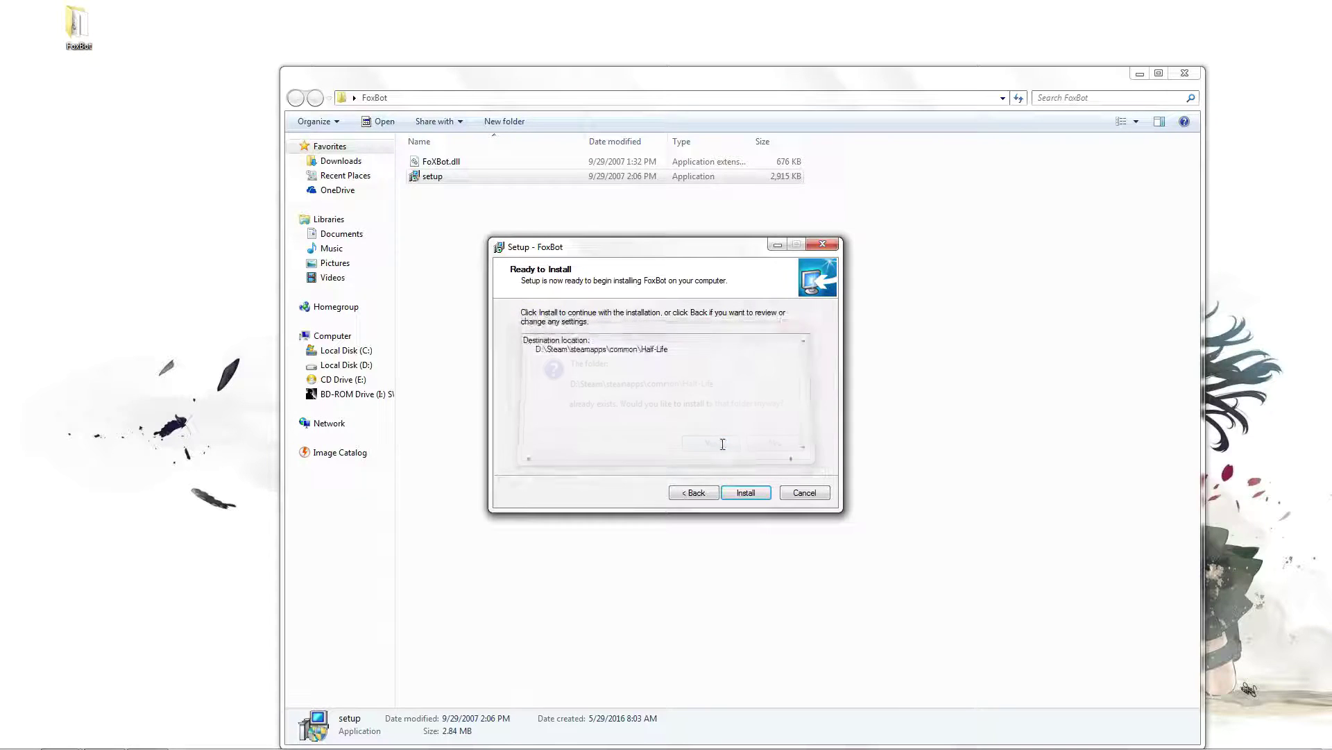
click(746, 492)
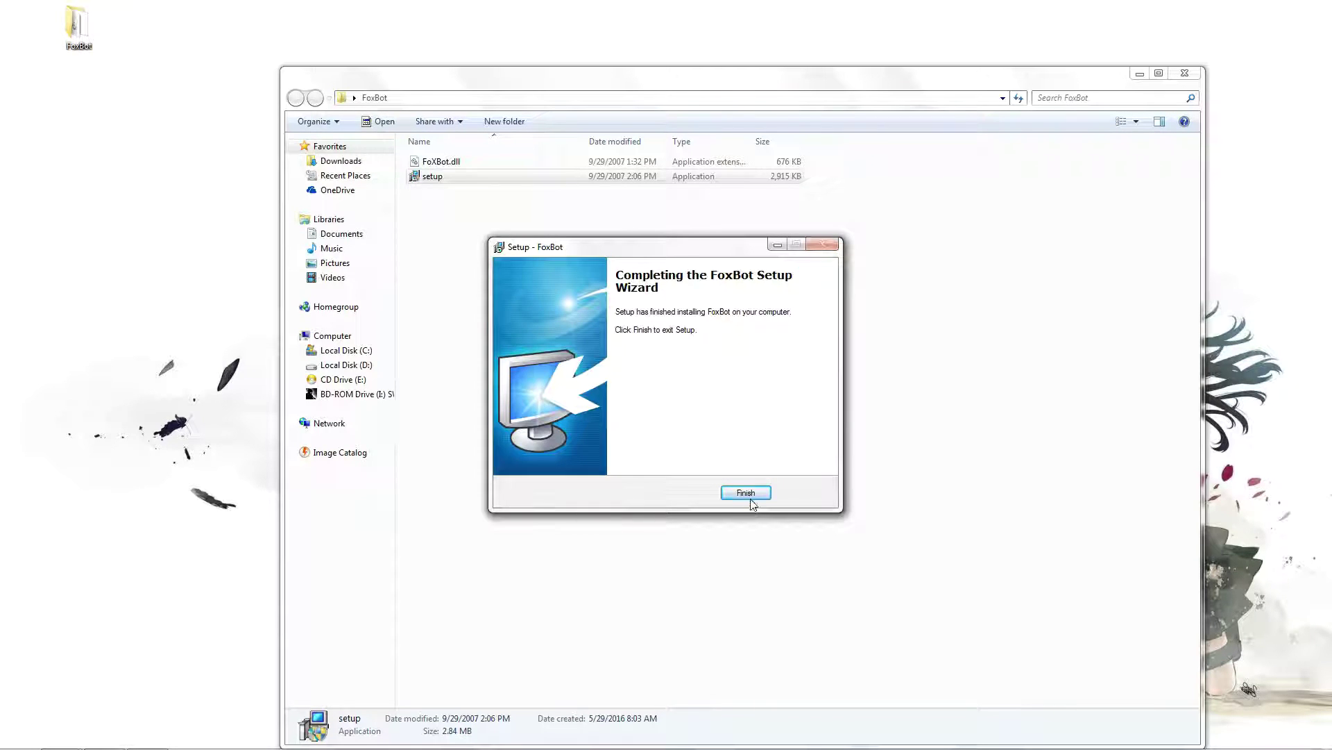
click(747, 492)
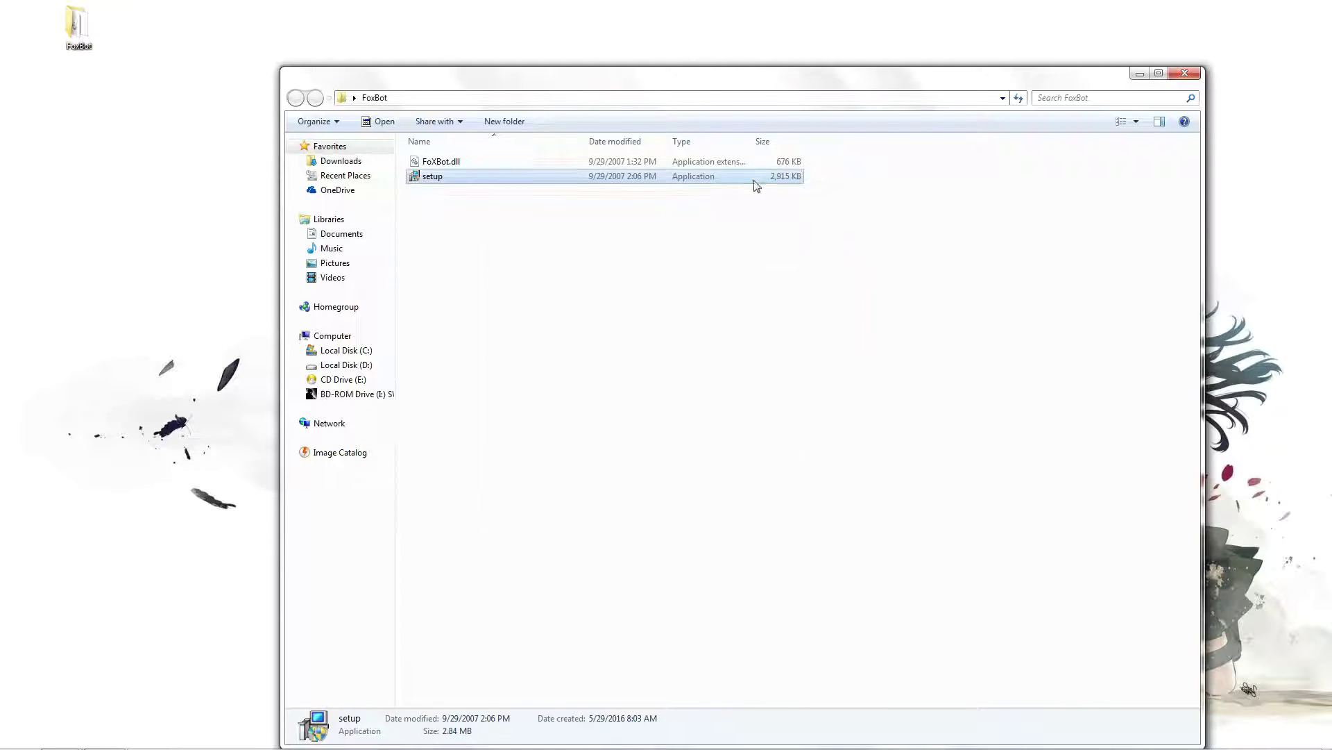
click(1185, 73)
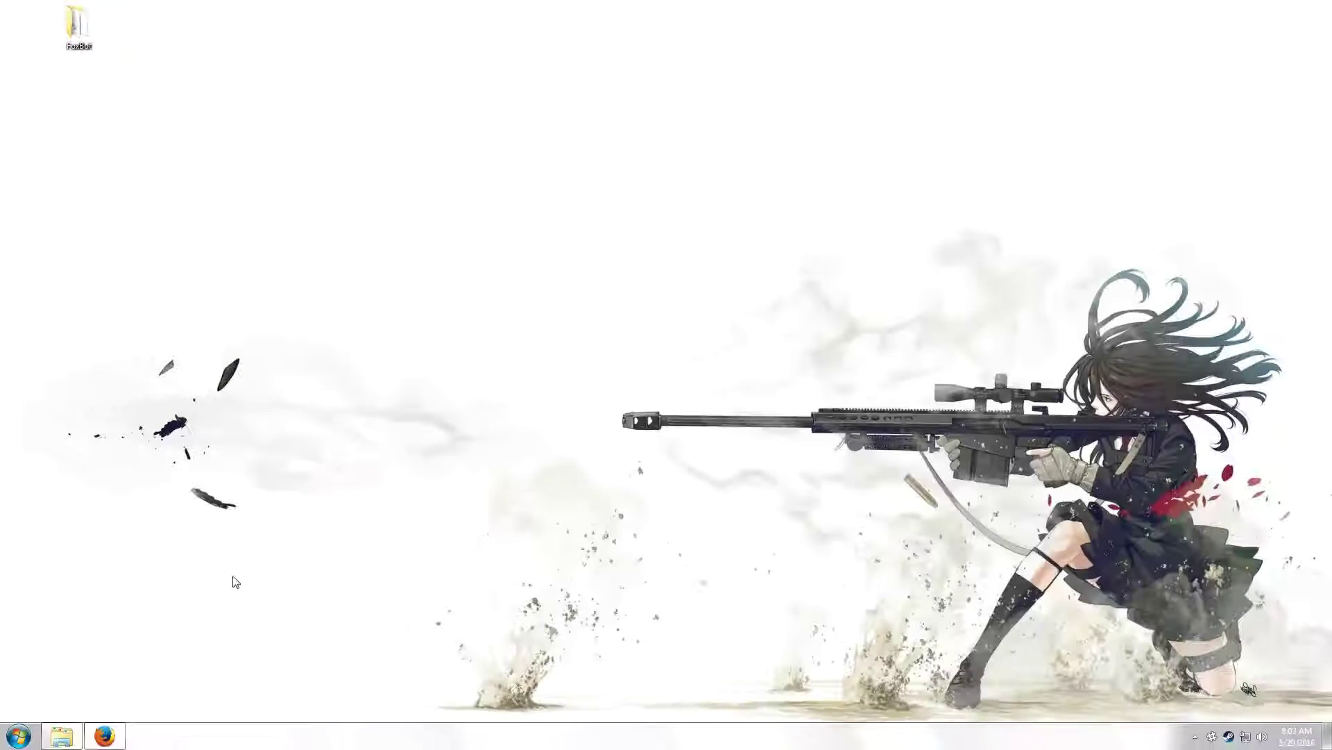
click(61, 736)
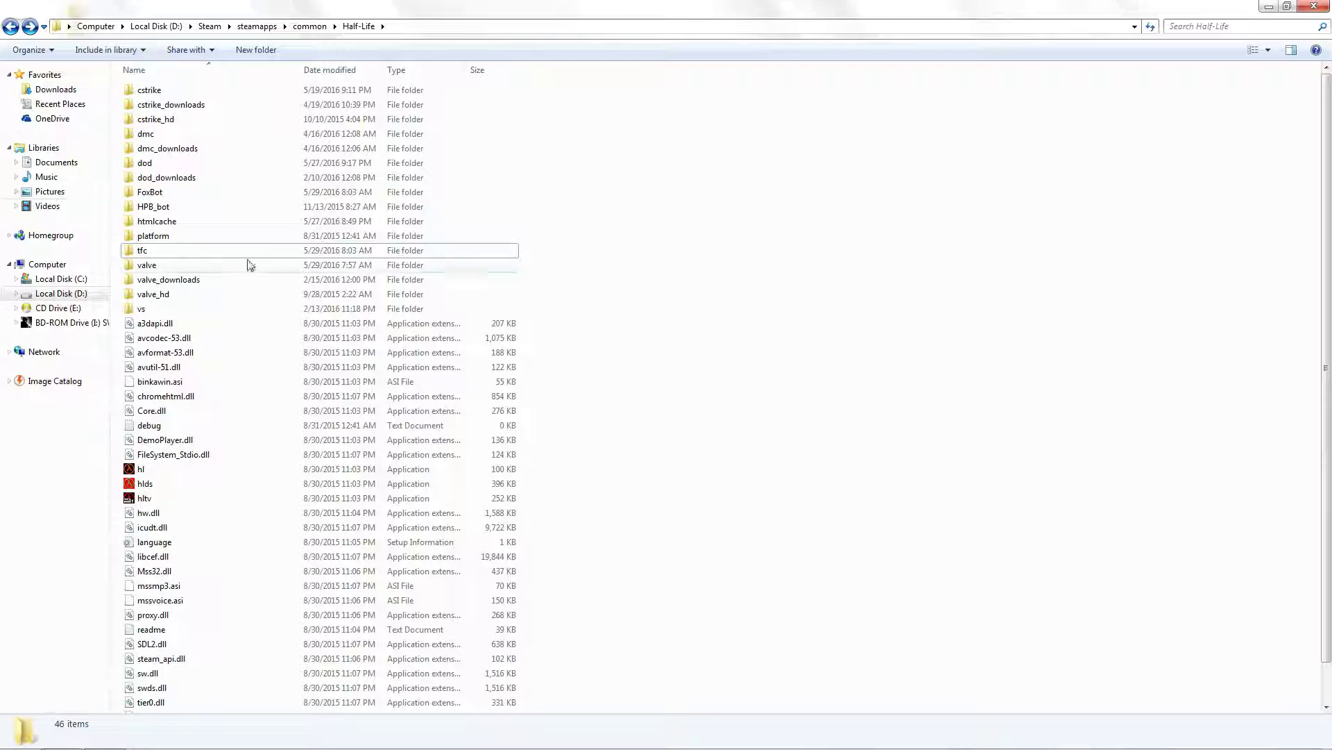
click(177, 193)
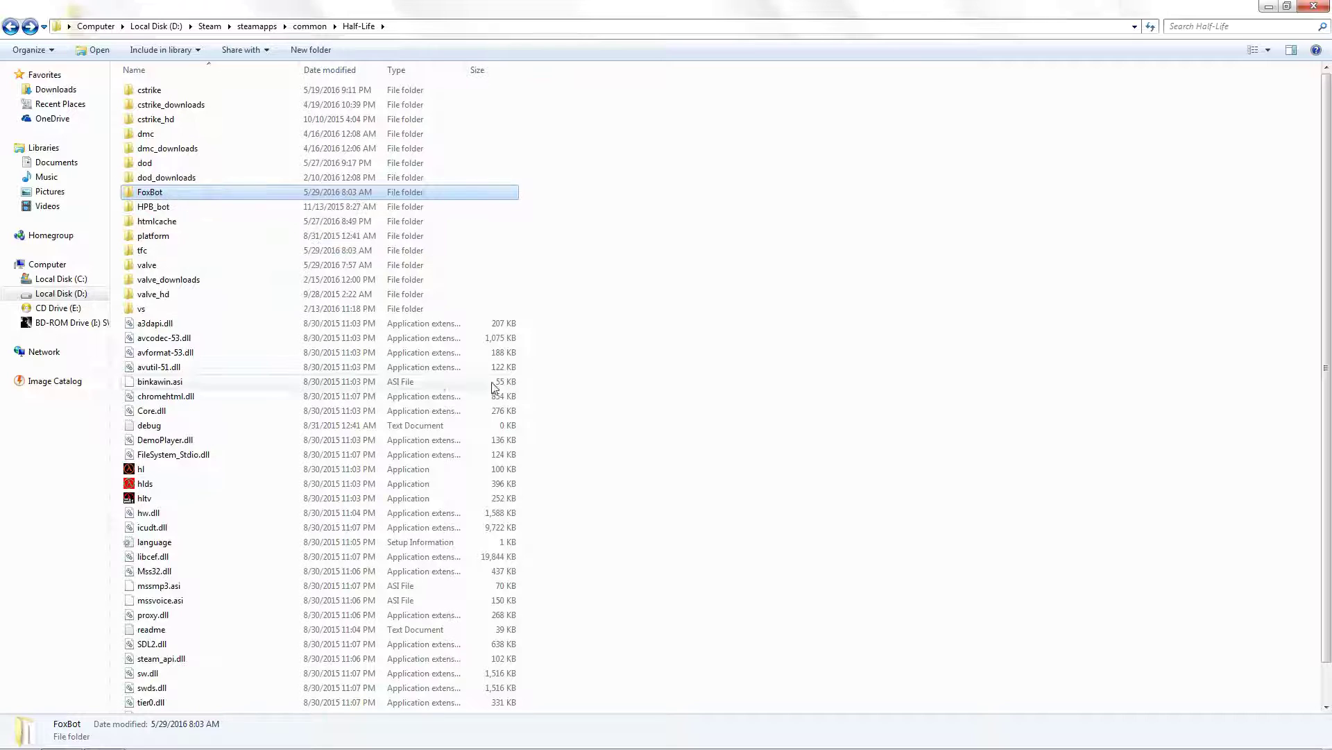
click(198, 250)
double_click(173, 254)
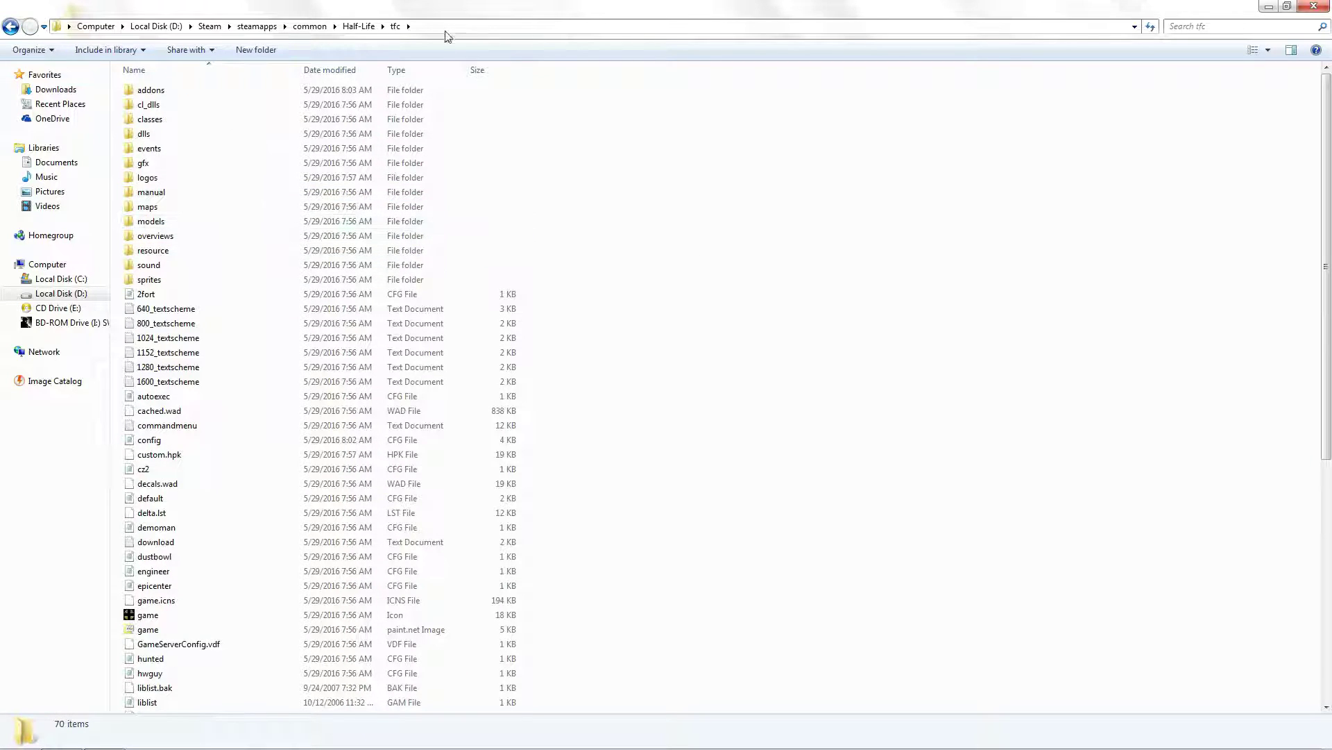
double_click(171, 91)
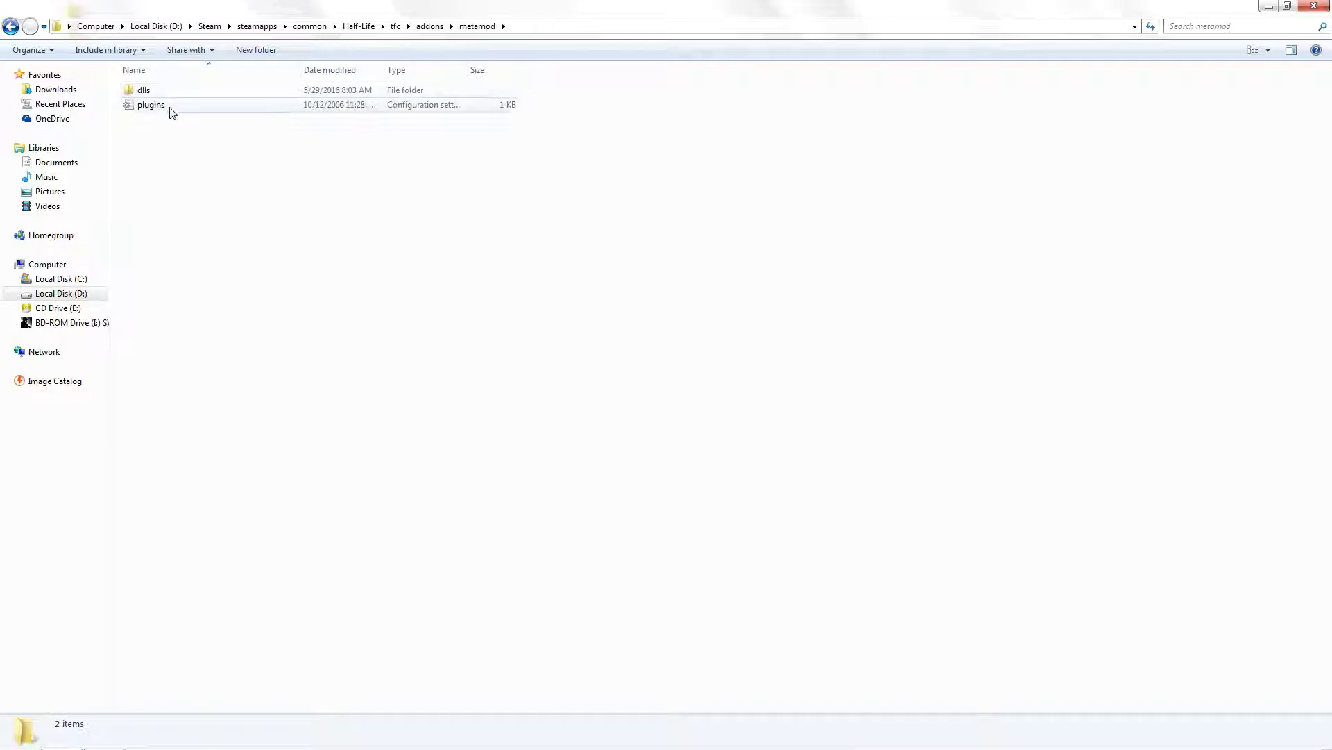
double_click(169, 106)
key(ctrl+a)
click(483, 152)
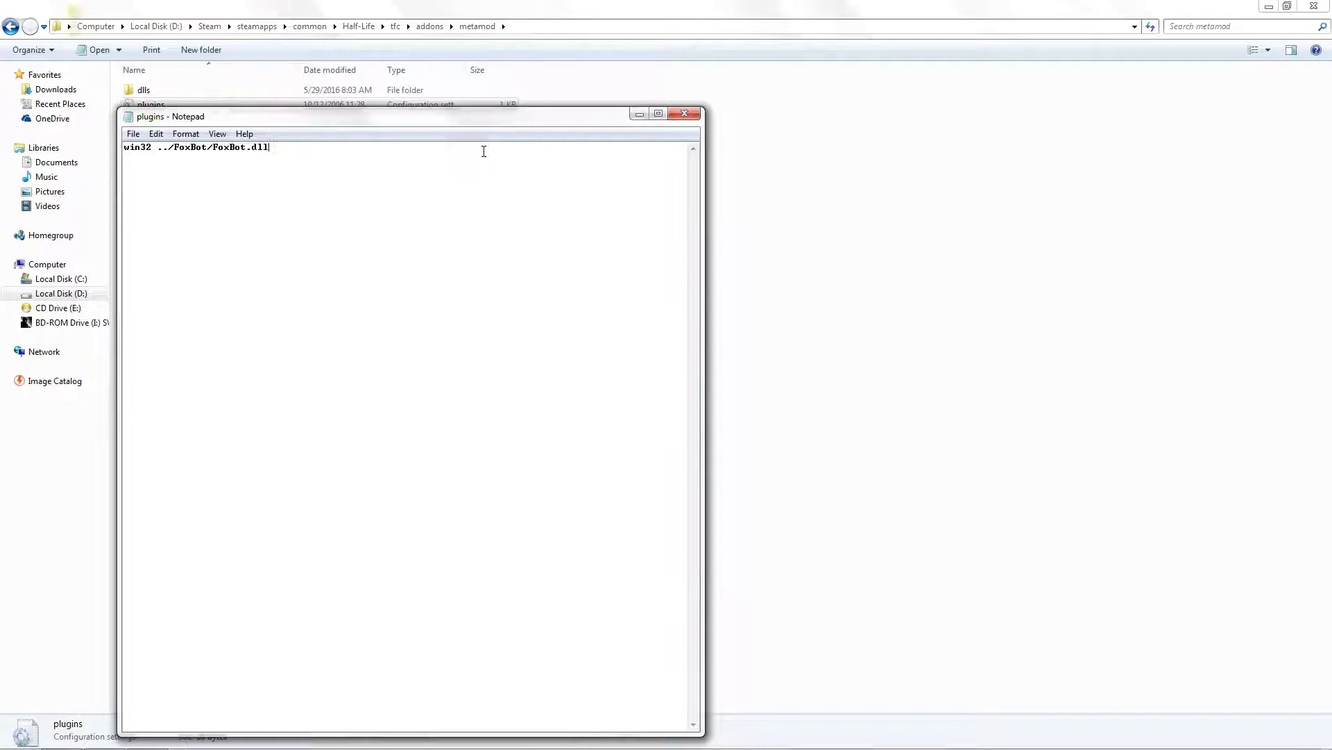
click(686, 113)
key(BackSpace)
key(BackSpace)
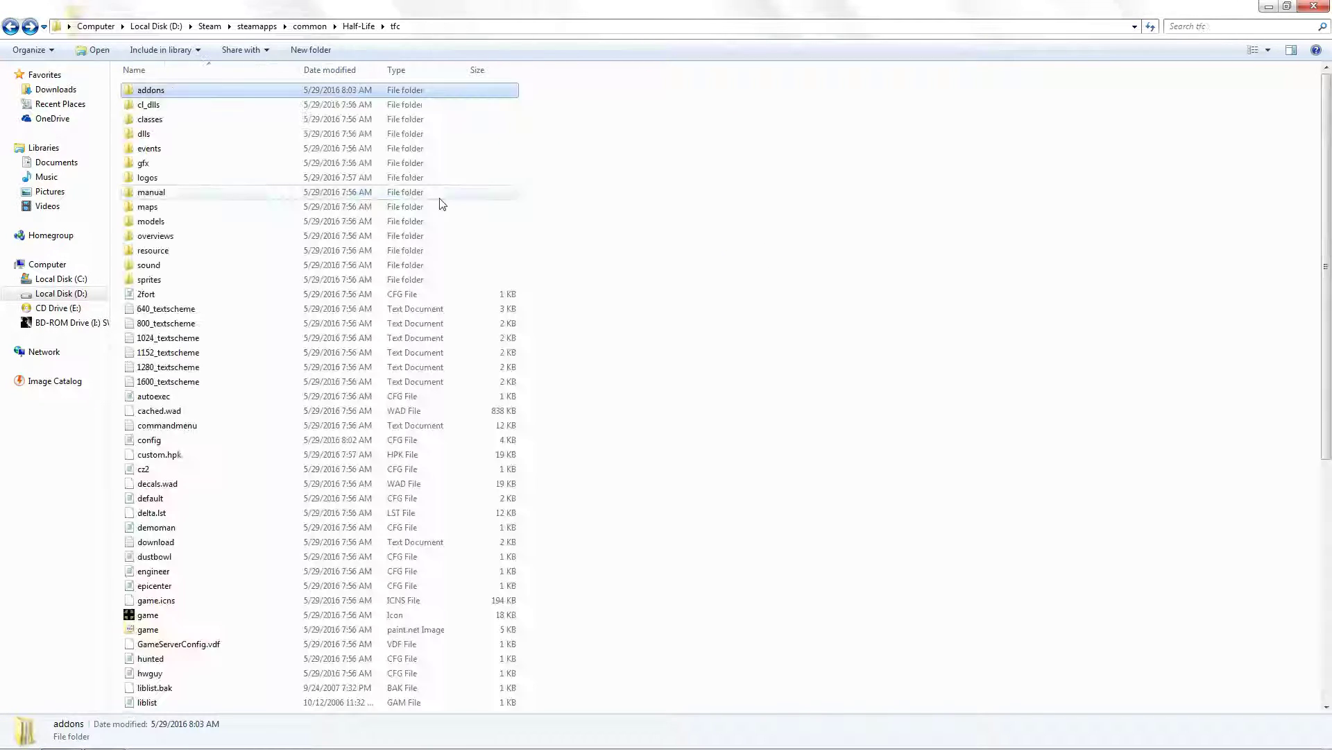
click(1314, 6)
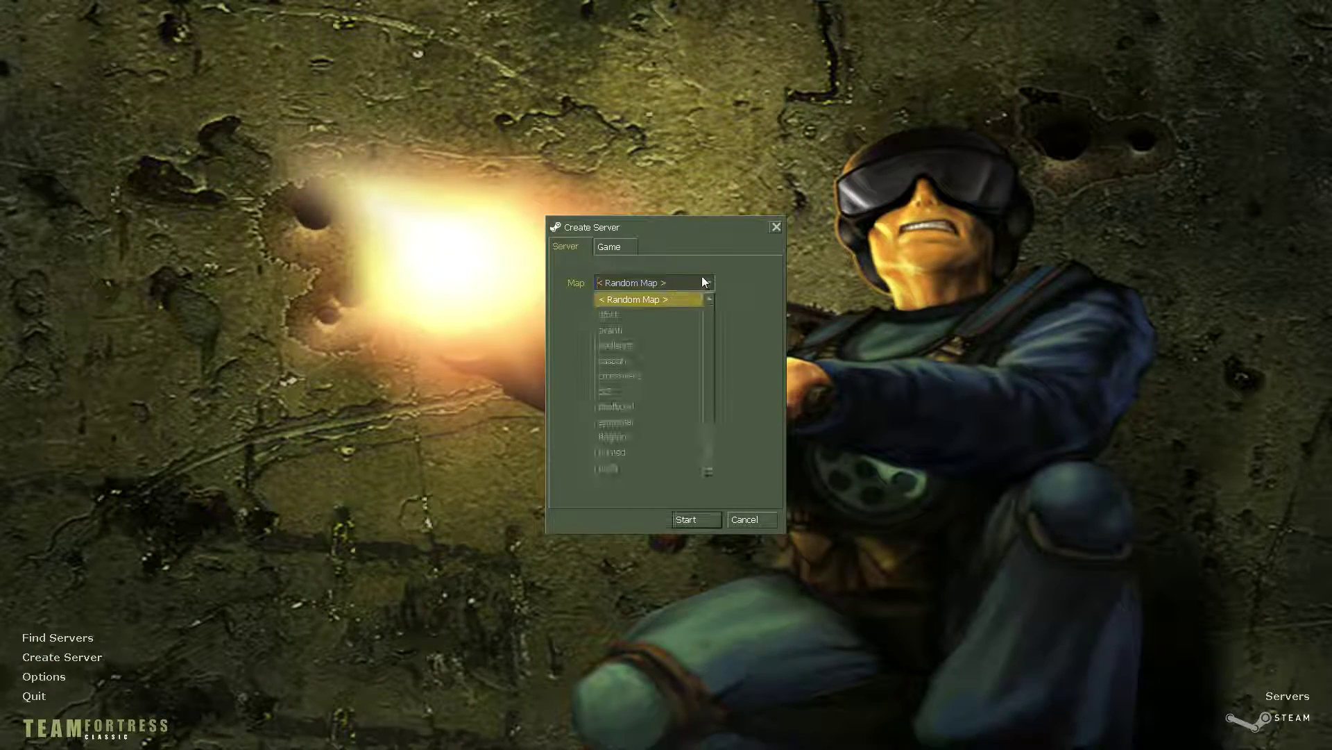
Step: Select the 2fort map and start the server
click(676, 314)
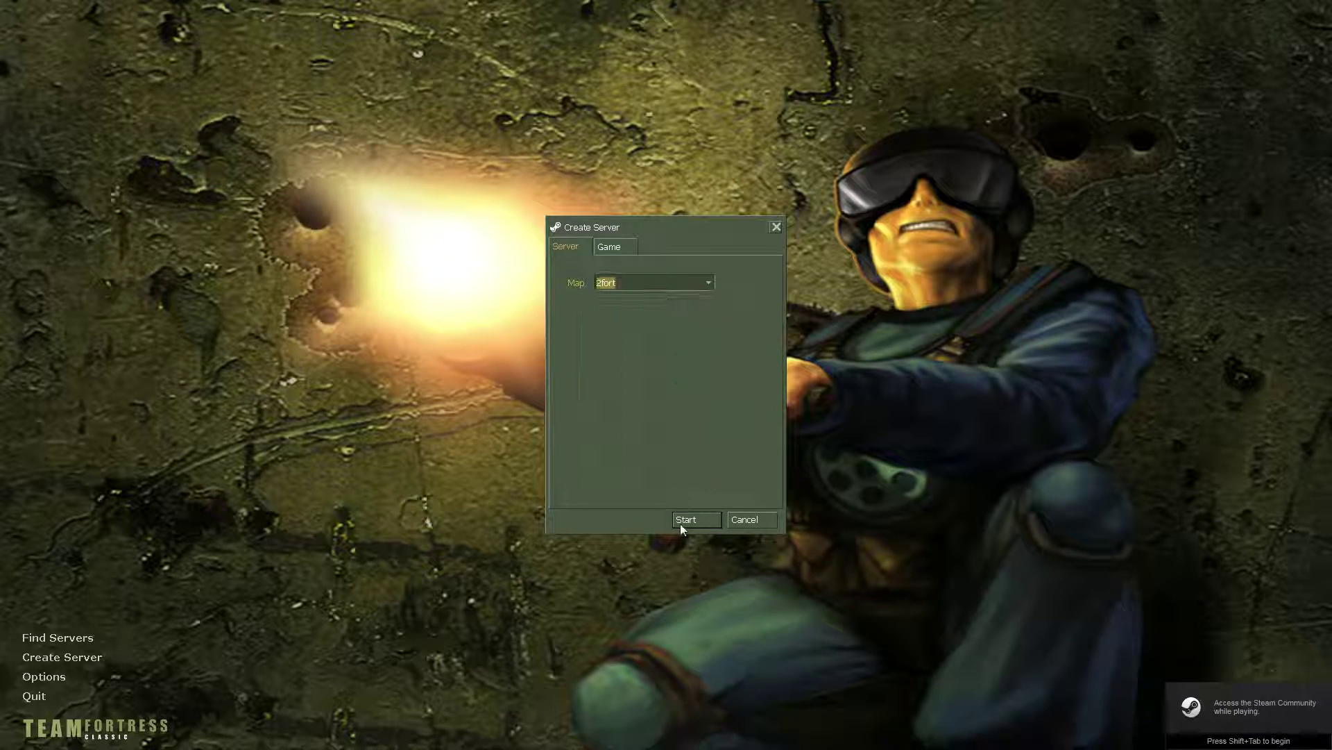
click(682, 521)
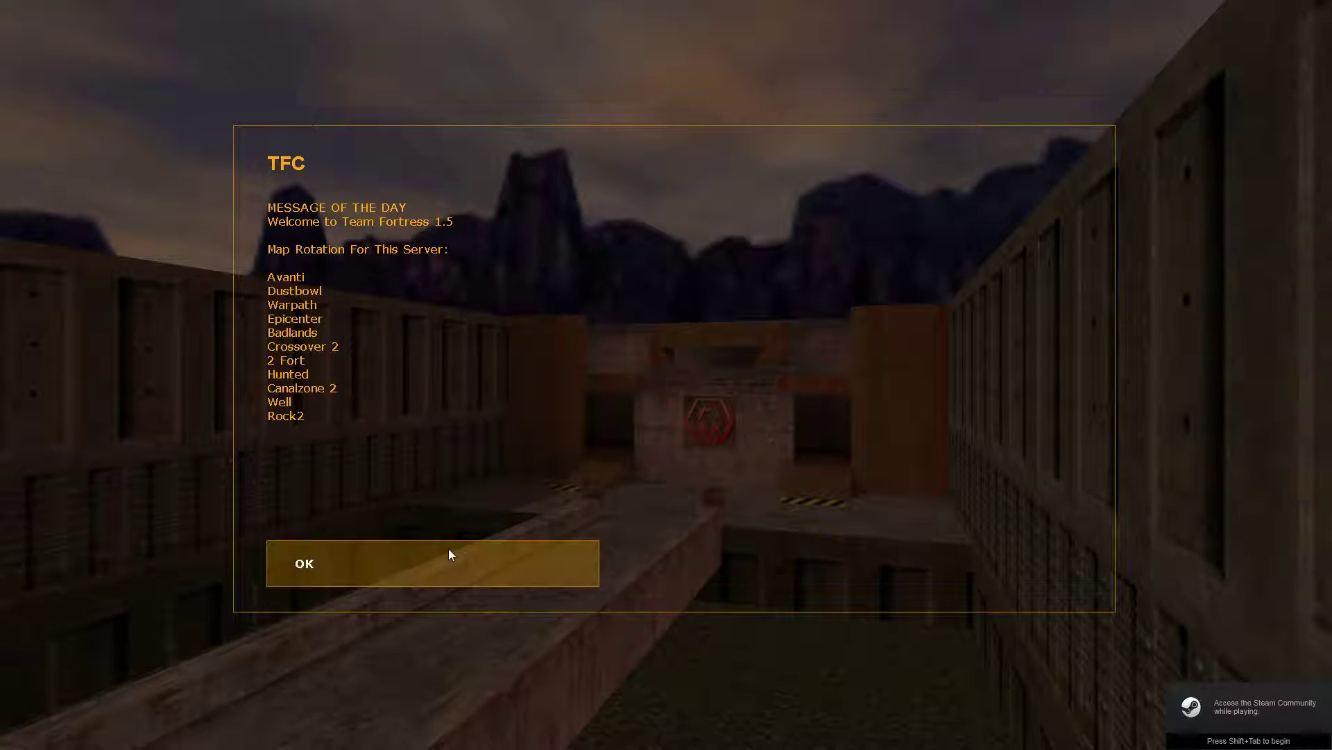
Step: Dismiss the server welcome message and join team 1
click(449, 554)
key(Escape)
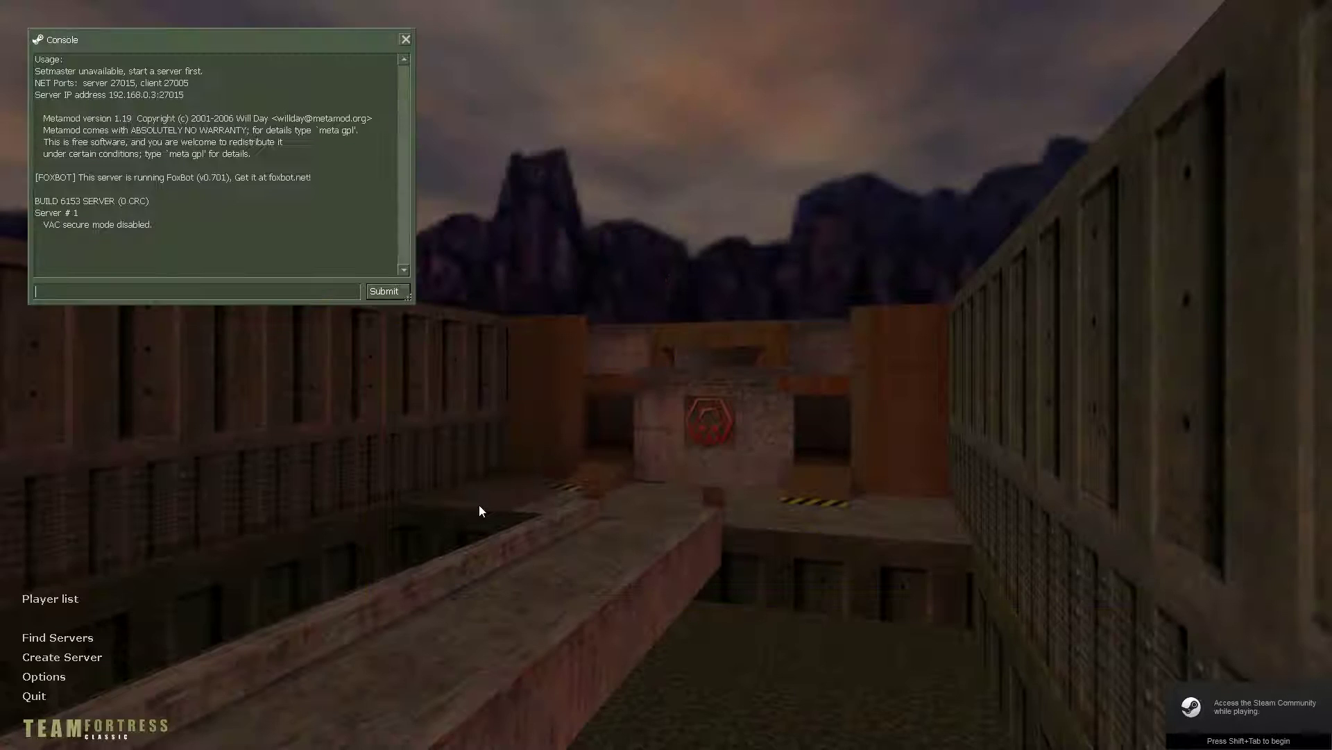
key(Escape)
key(1)
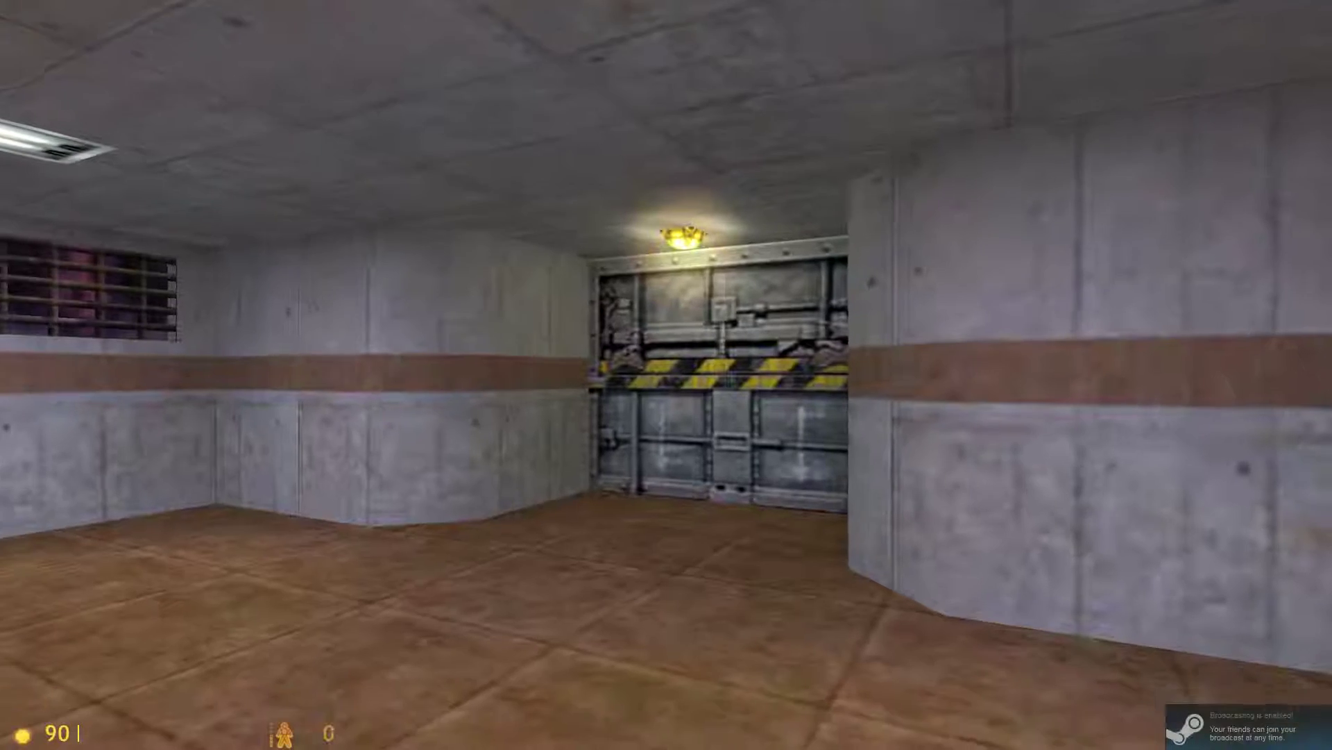
Step: Add bots such as Cartman and Rosco with repeated addbot console commands, then resume play
key(Escape)
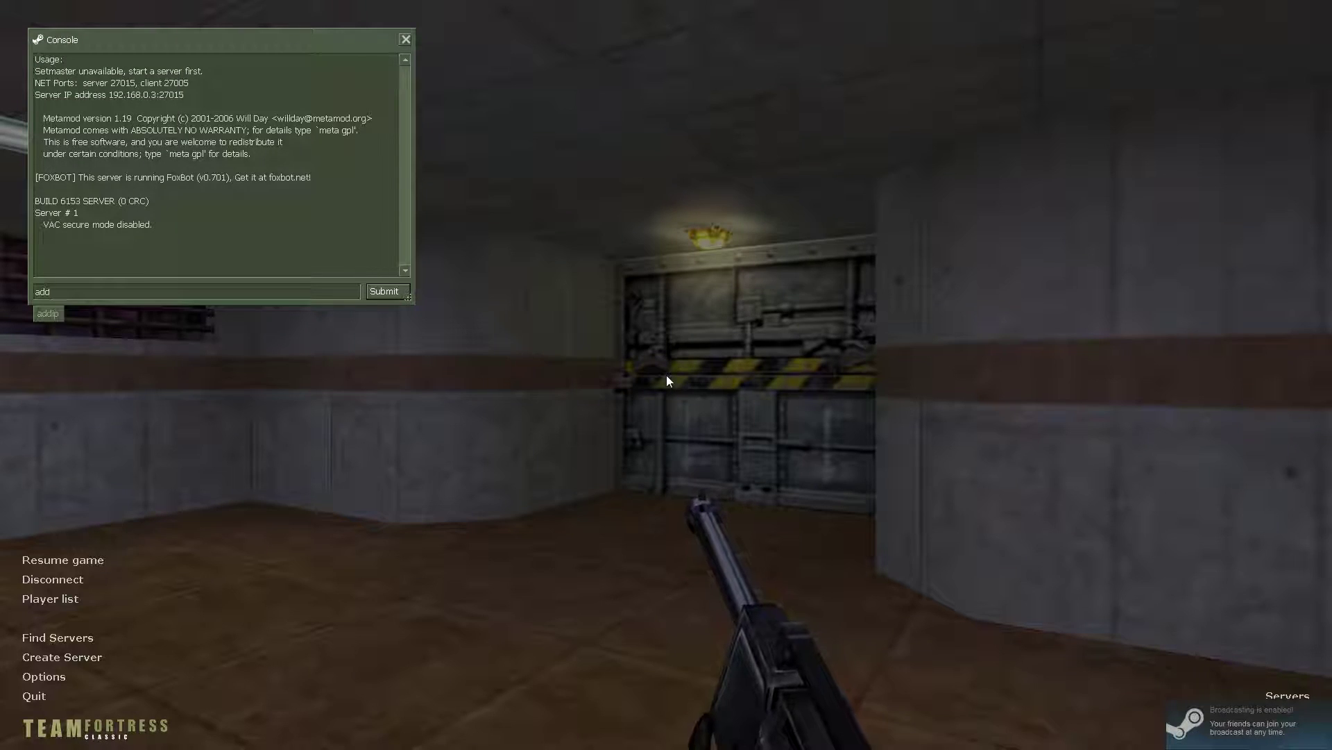
text(ddbot)
key(Return)
key(Up)
key(Return)
key(Up)
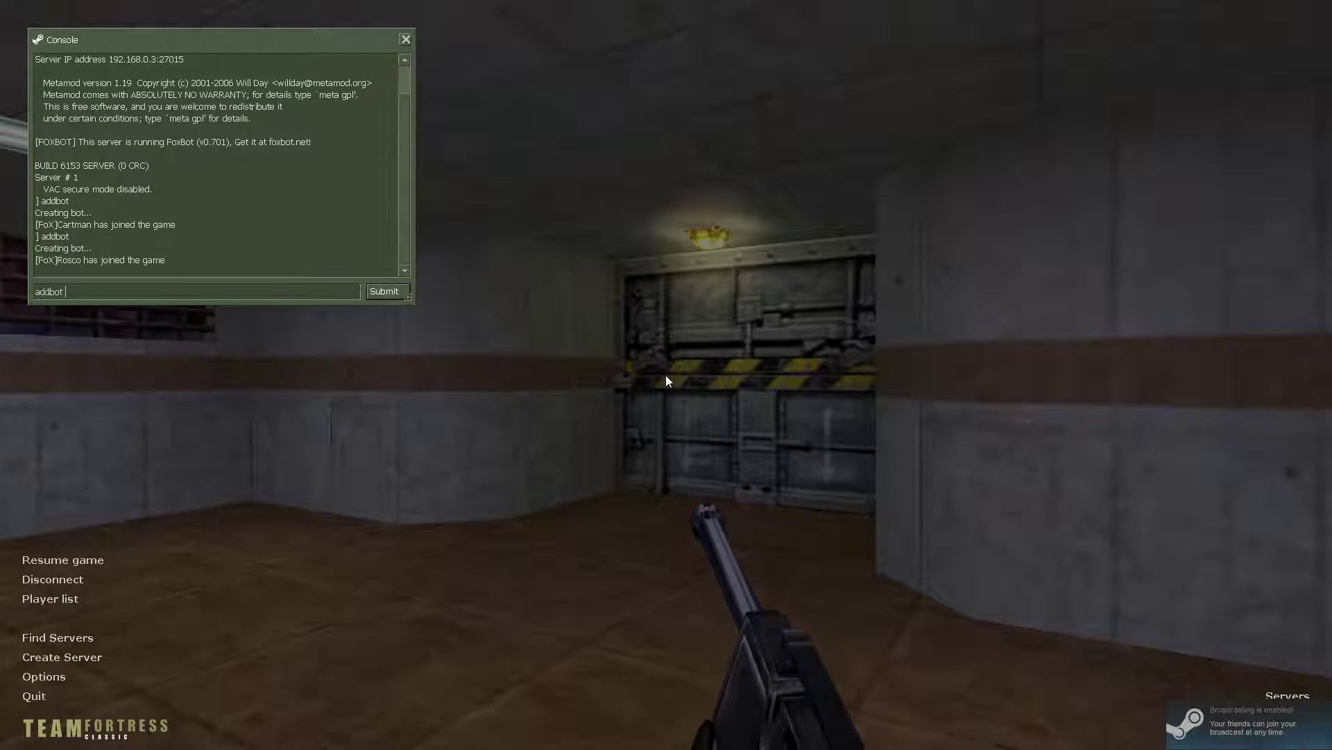
key(Return)
key(Up)
key(Return)
key(Up)
key(Return)
key(Up)
key(Return)
key(Up)
key(Escape)
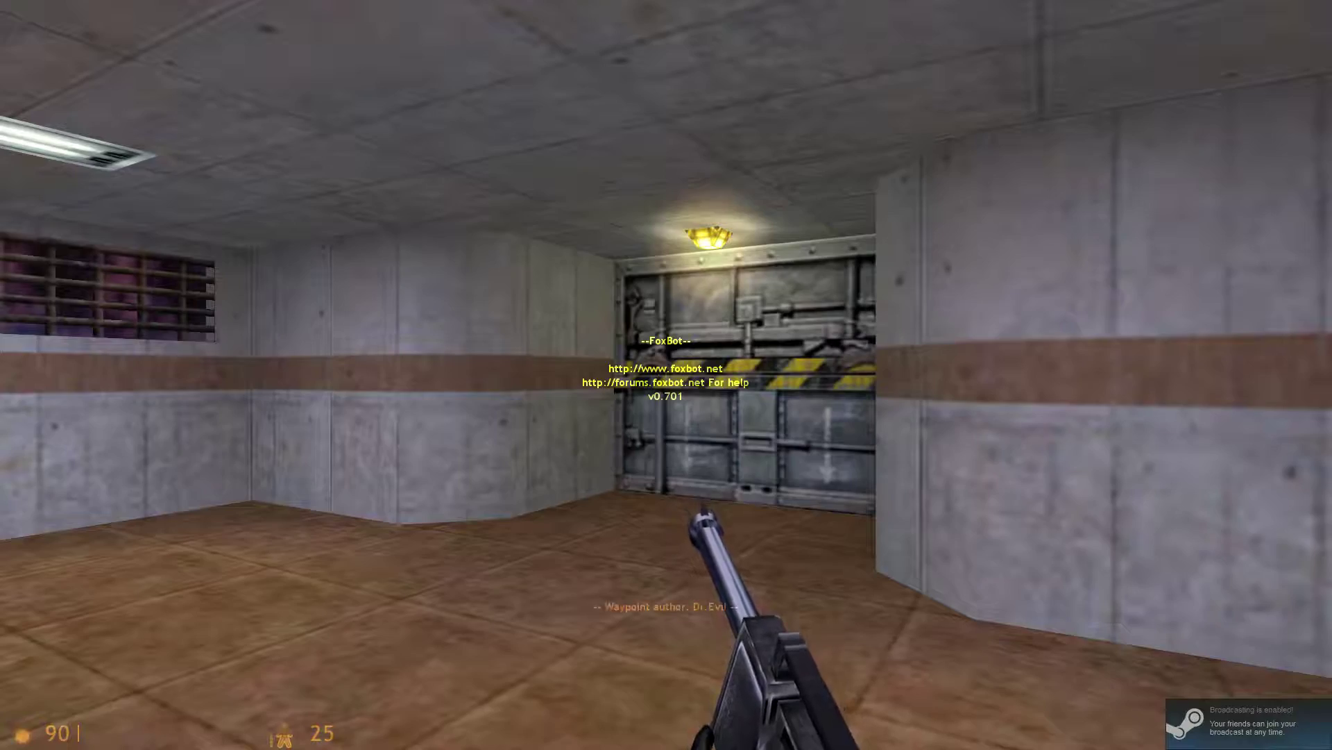